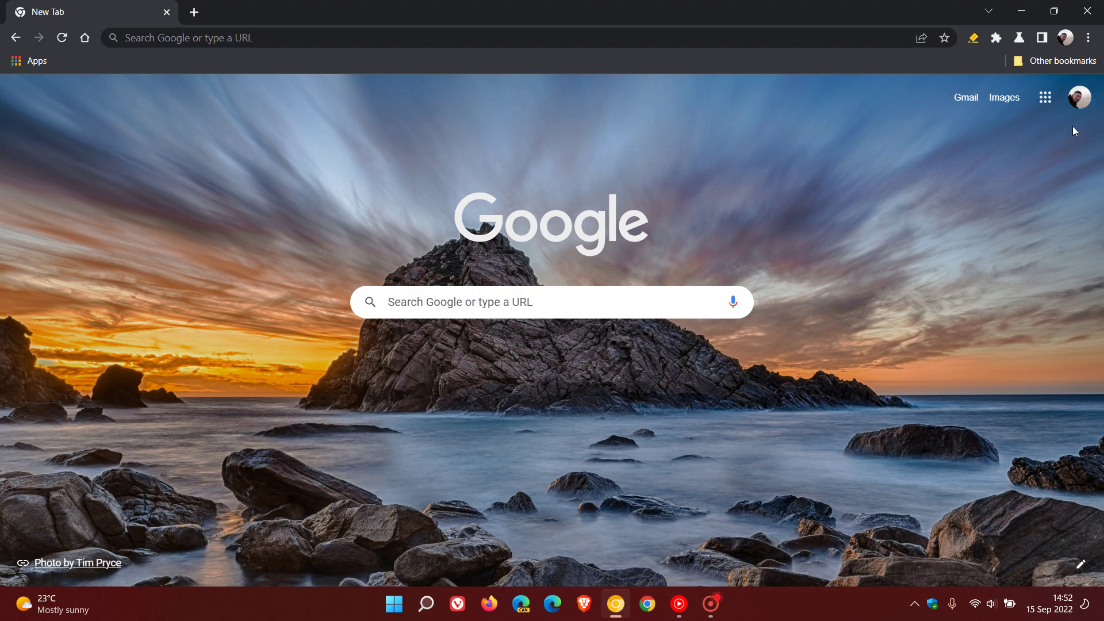
# Open Chrome Canary's Settings from the main menu and go to the Performance page.
pyautogui.click(1089, 38)
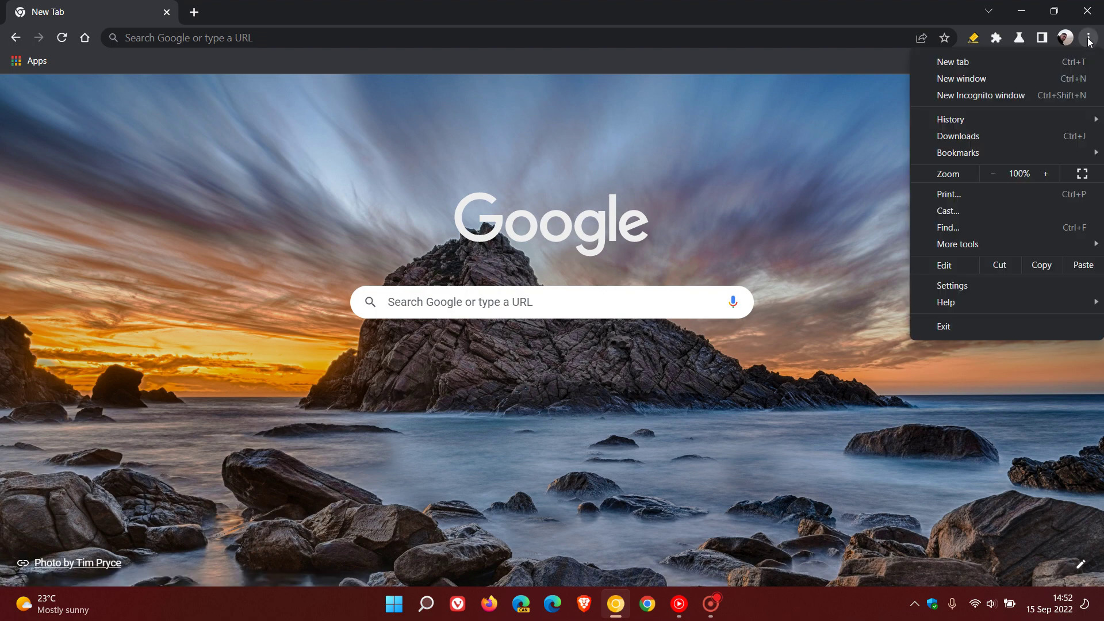
pyautogui.click(997, 289)
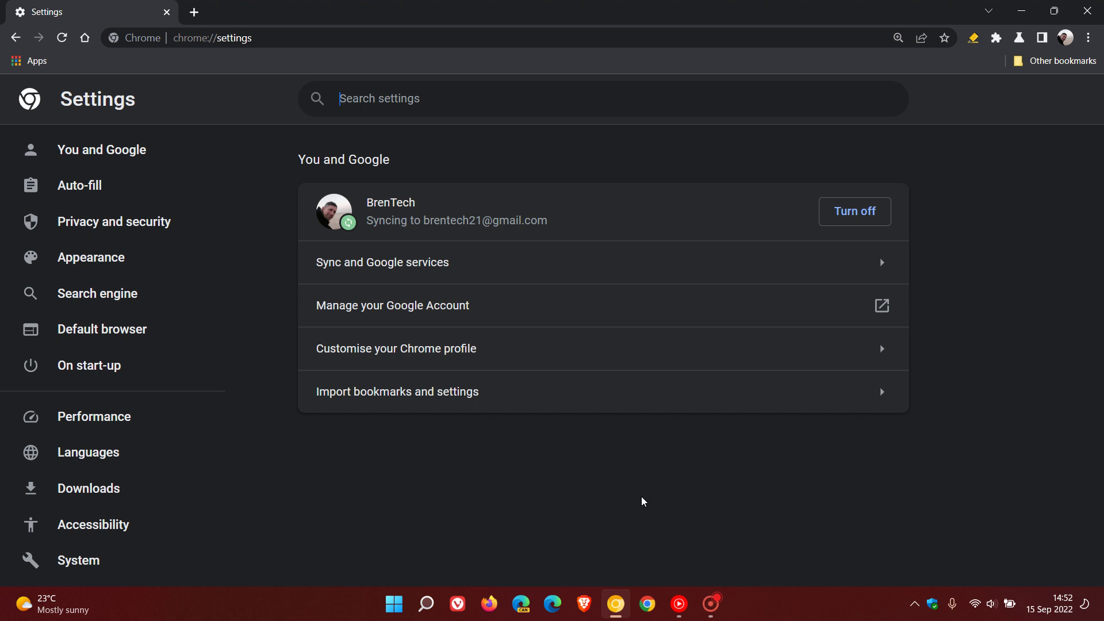
pyautogui.click(137, 425)
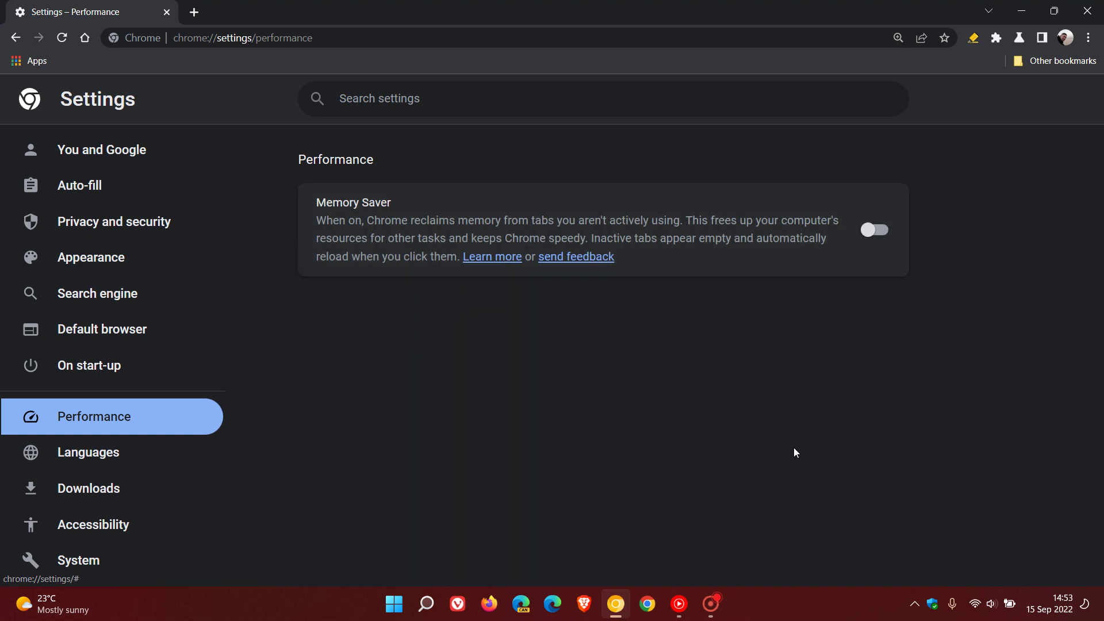
# Switch Memory Saver on and open a new tab beside the Performance settings.
pyautogui.click(887, 236)
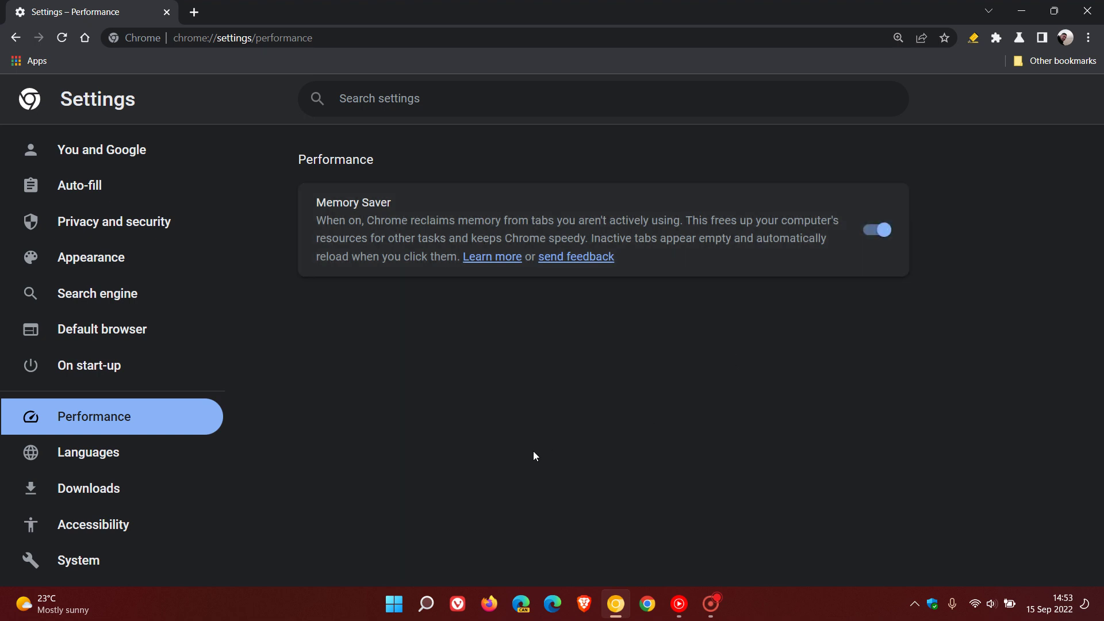
pyautogui.click(194, 12)
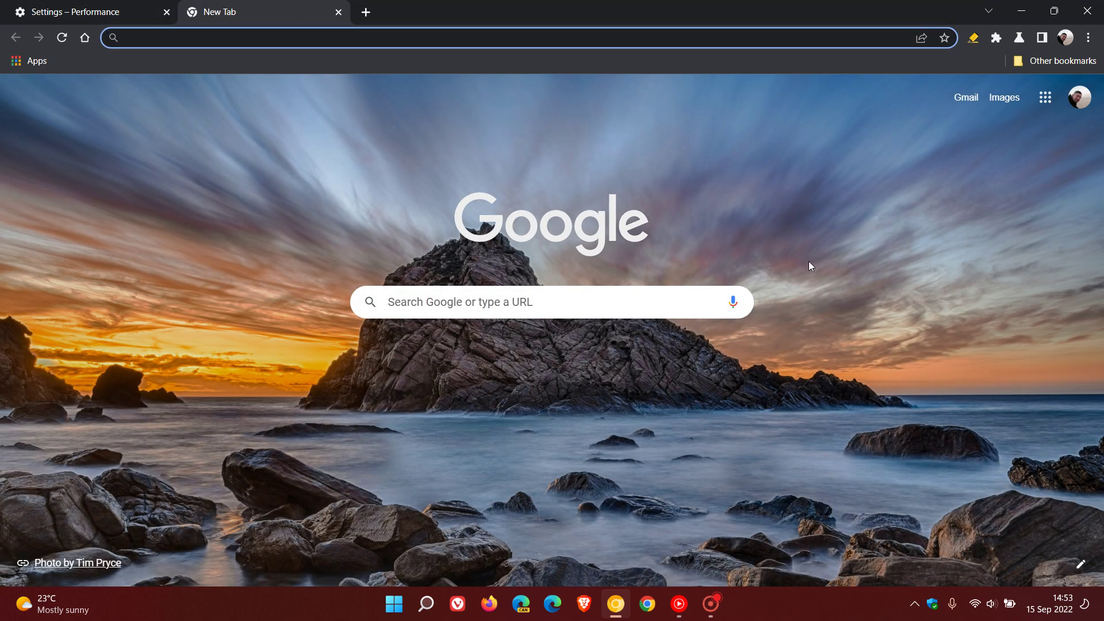
pyautogui.click(125, 13)
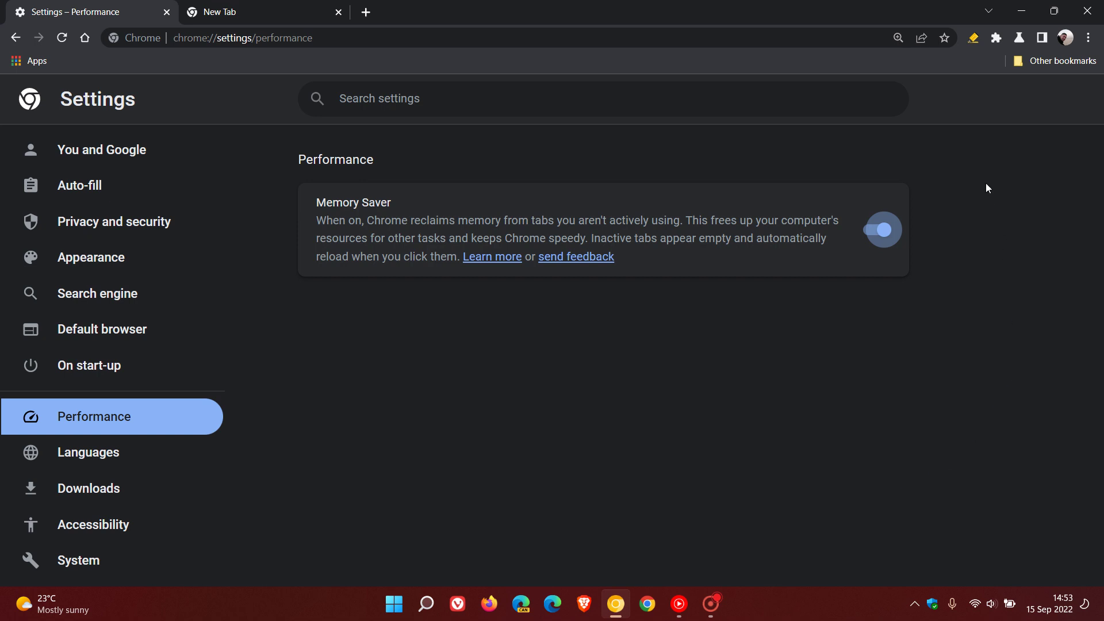
# On the new tab, view the 'Memory saver is on' status bubble and dismiss it.
pyautogui.click(290, 11)
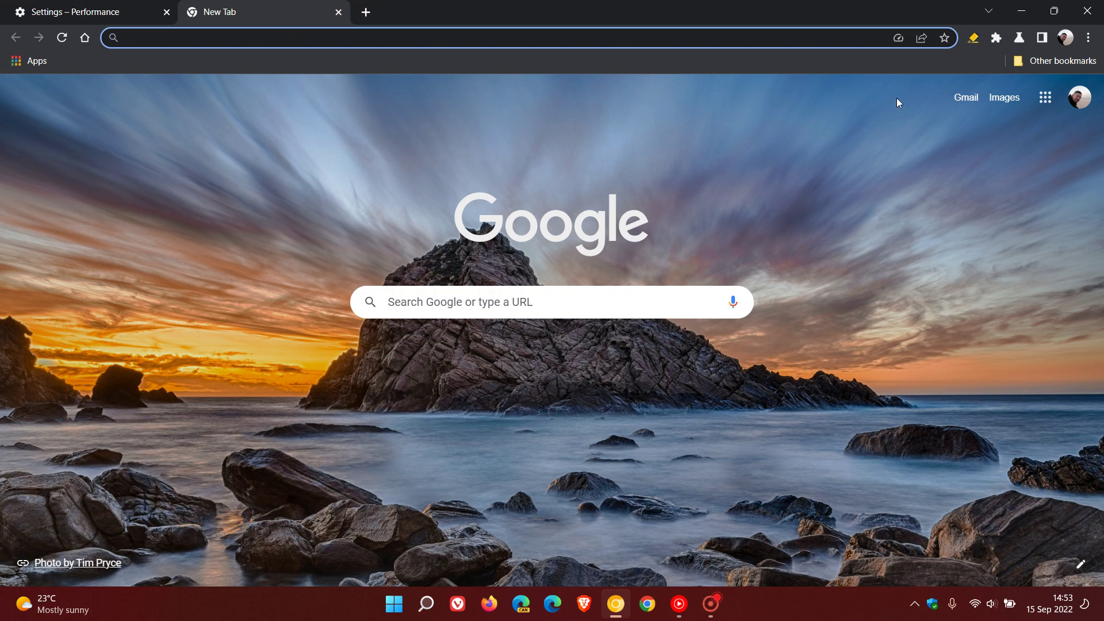
pyautogui.click(900, 40)
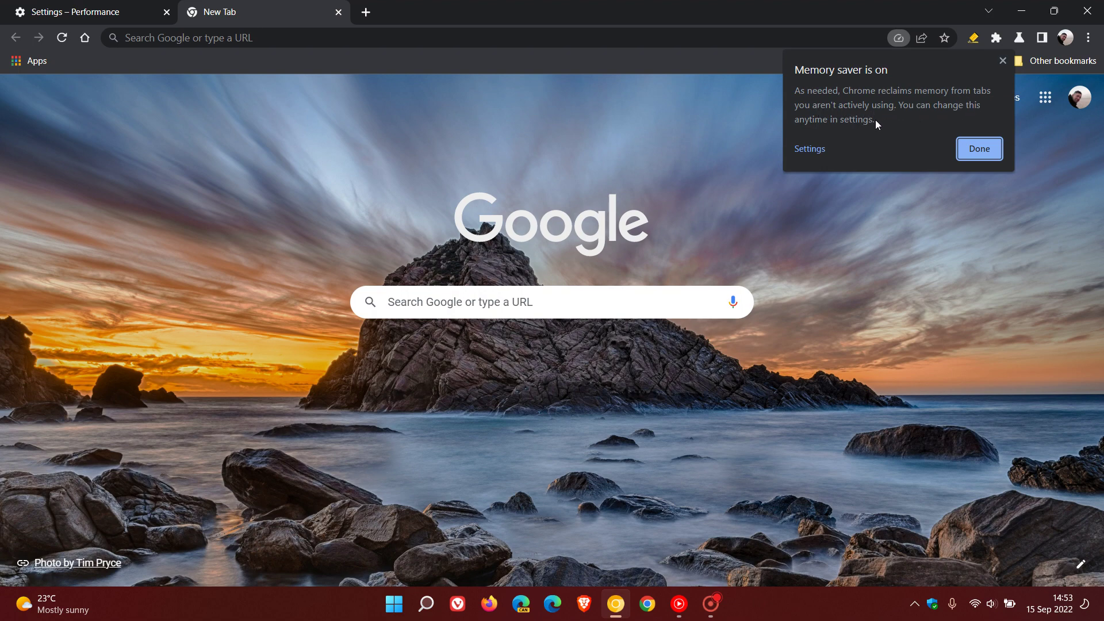
pyautogui.click(817, 151)
pyautogui.click(981, 151)
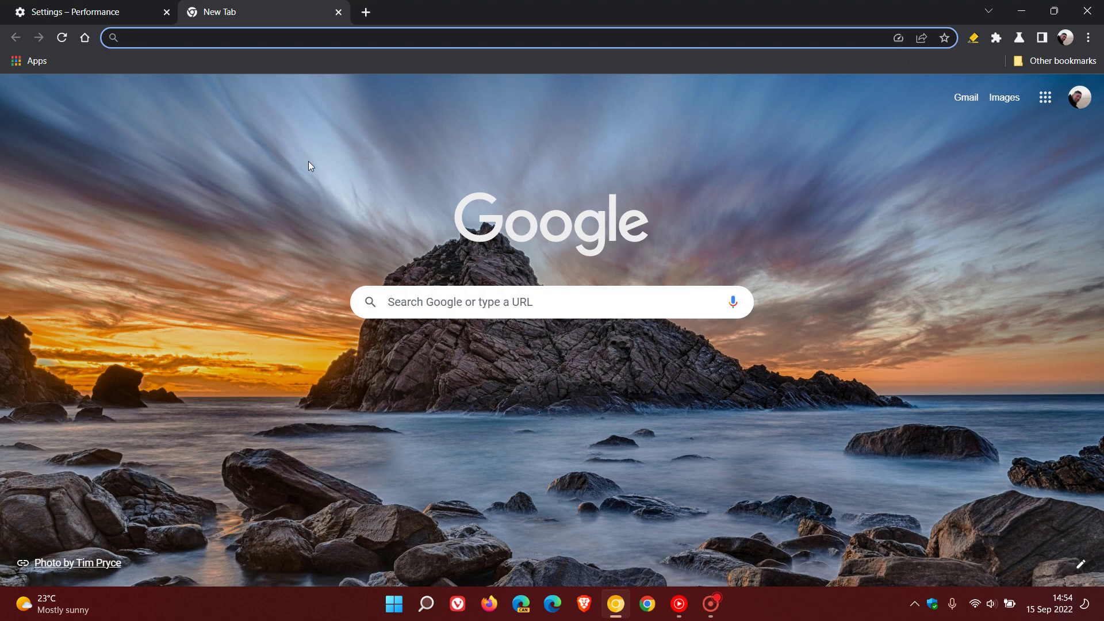
pyautogui.click(122, 10)
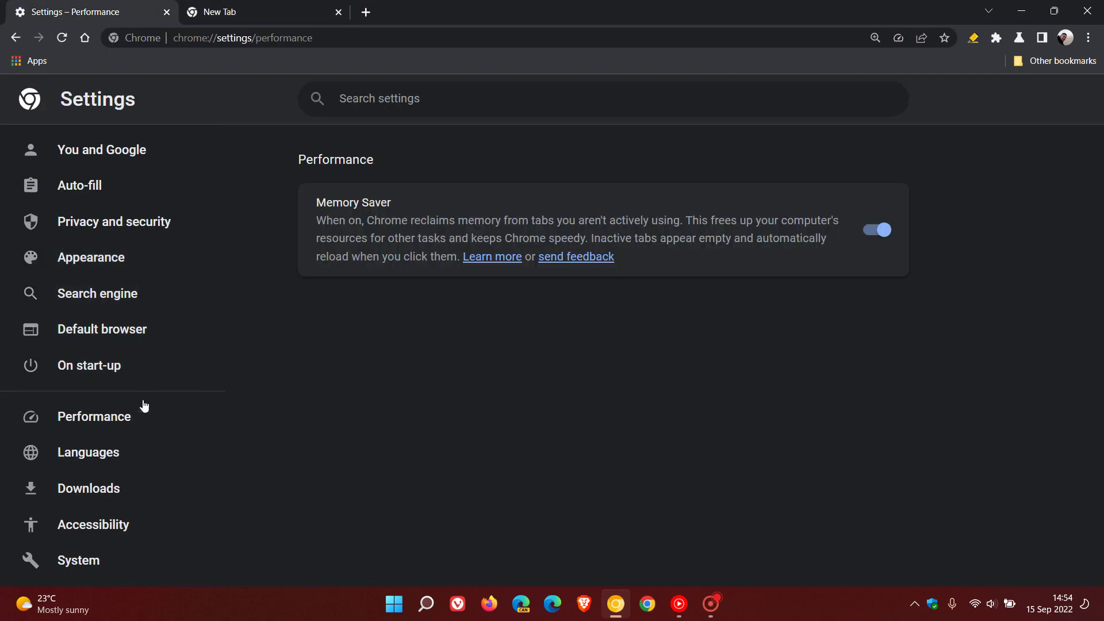
pyautogui.click(121, 427)
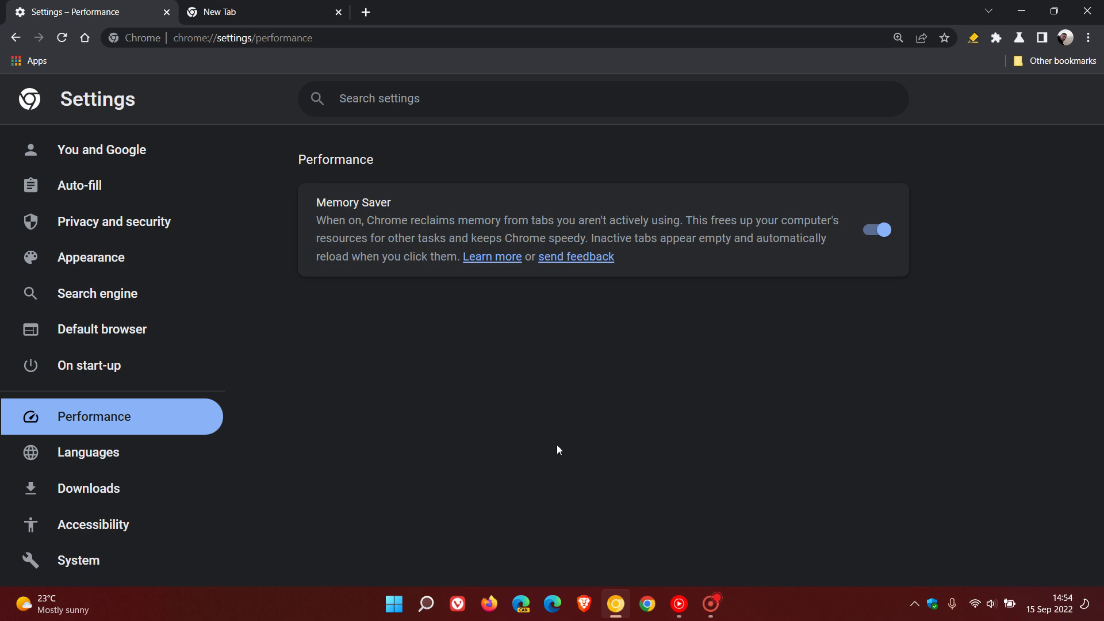
# Load chrome://flags, review the high efficiency mode flag without changing it, and clear the search.
pyautogui.click(273, 12)
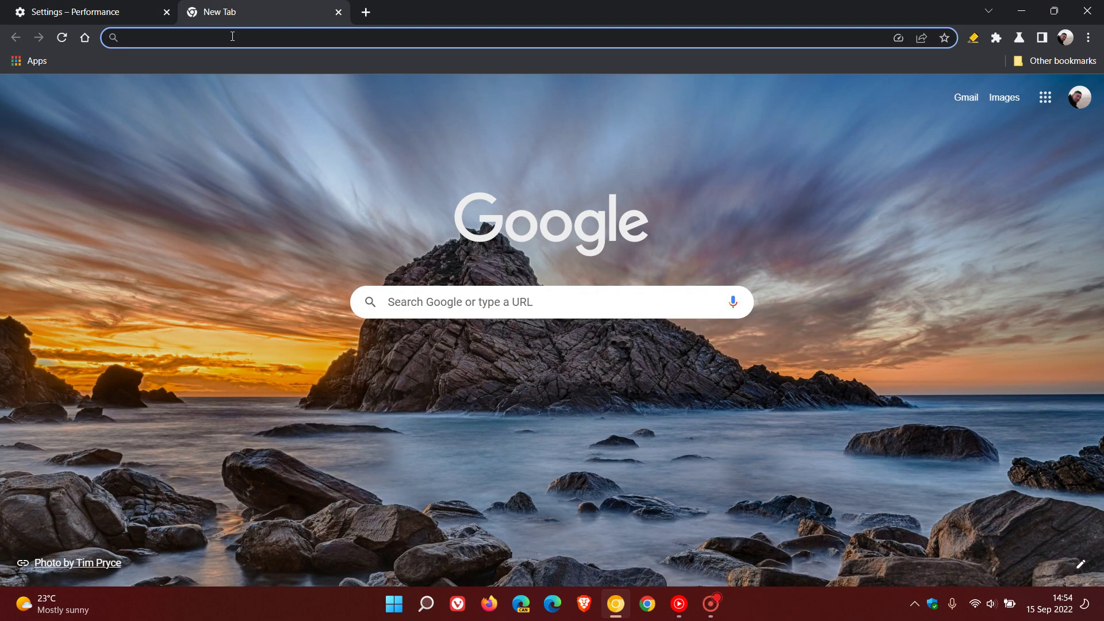
pyautogui.write('cf')
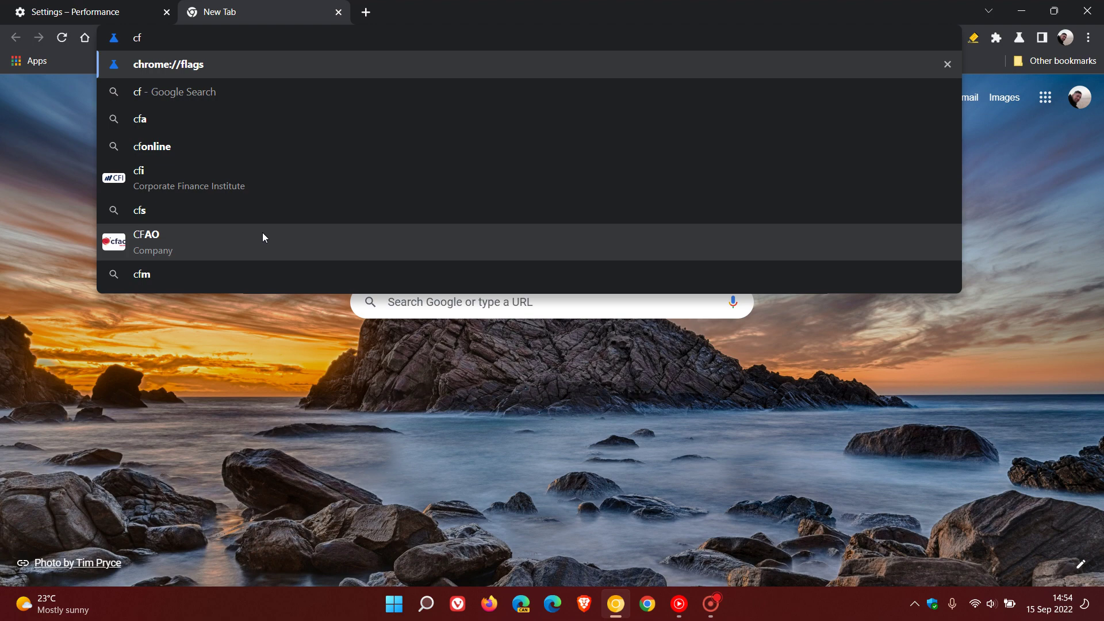
pyautogui.press('Return')
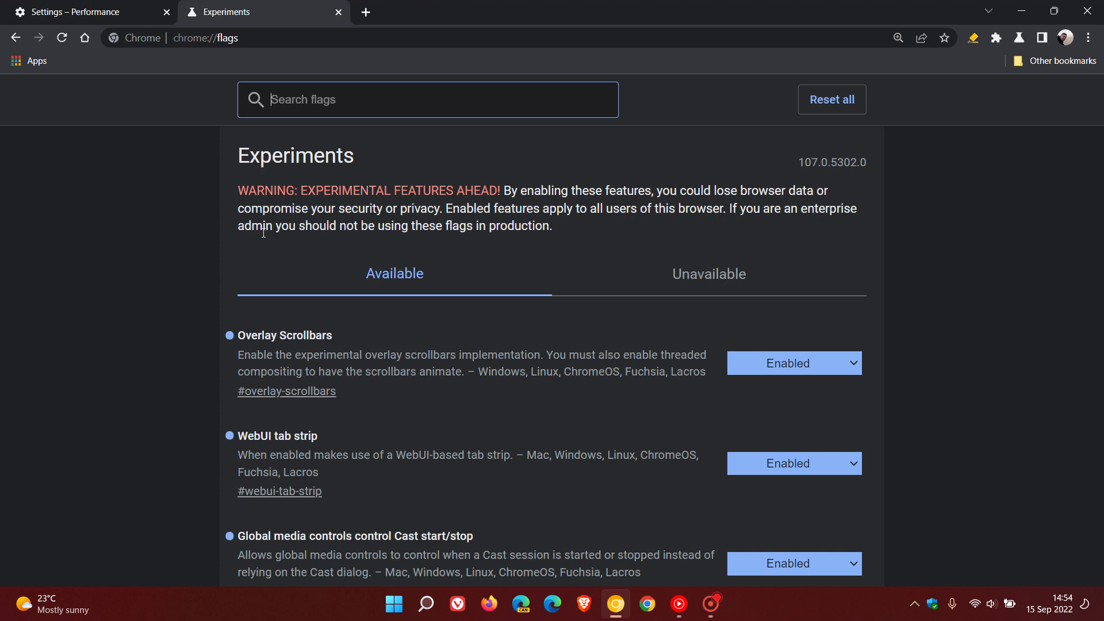
pyautogui.write('eff')
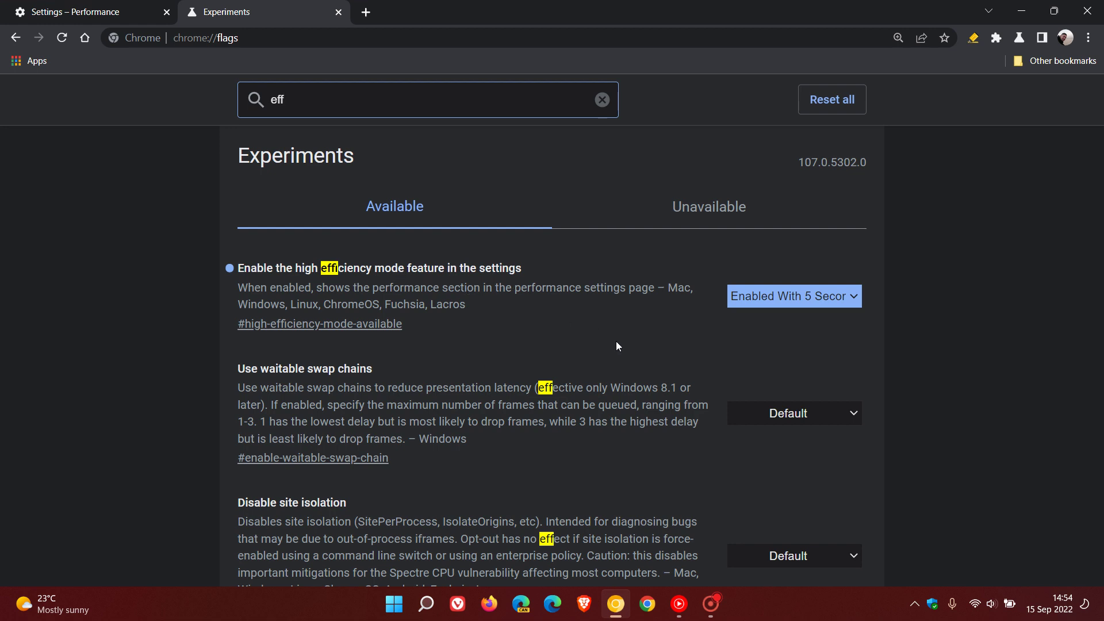
pyautogui.click(803, 304)
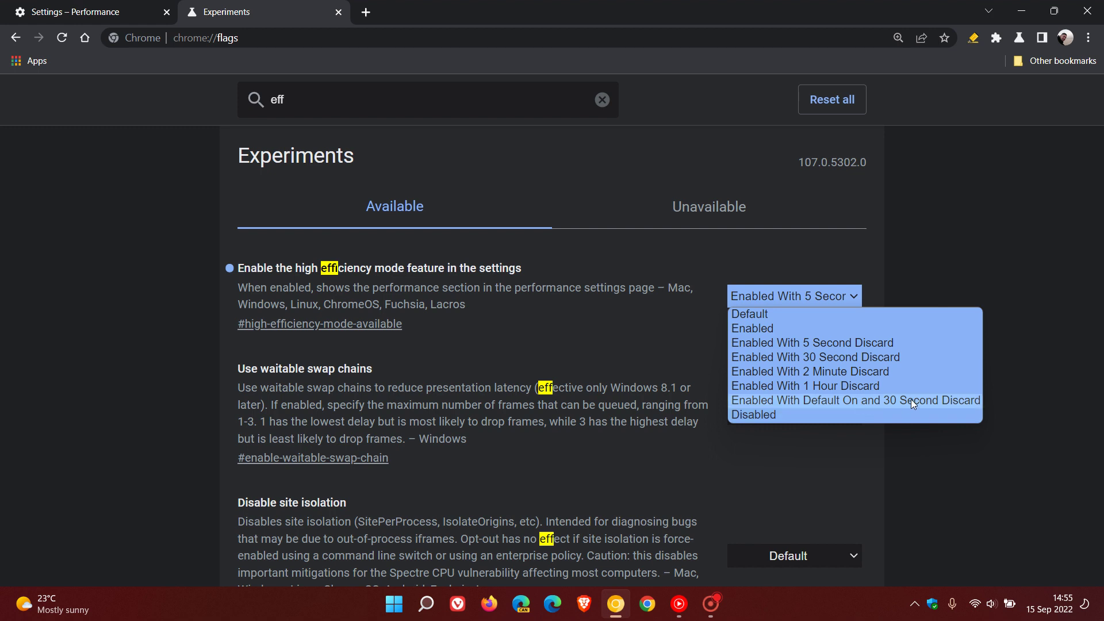
pyautogui.click(967, 248)
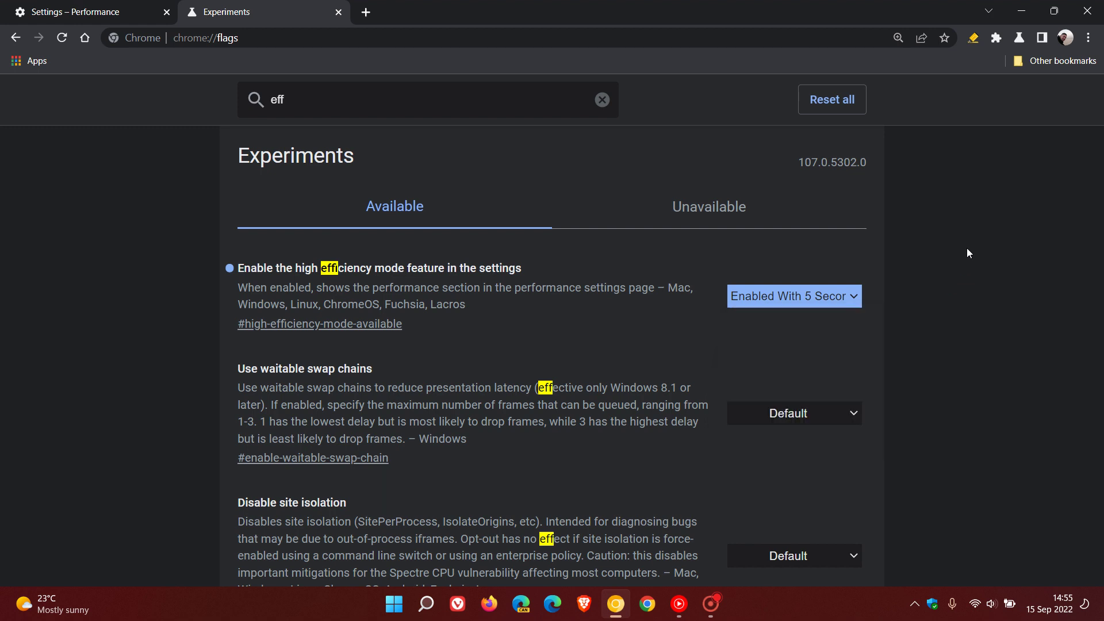
pyautogui.click(602, 99)
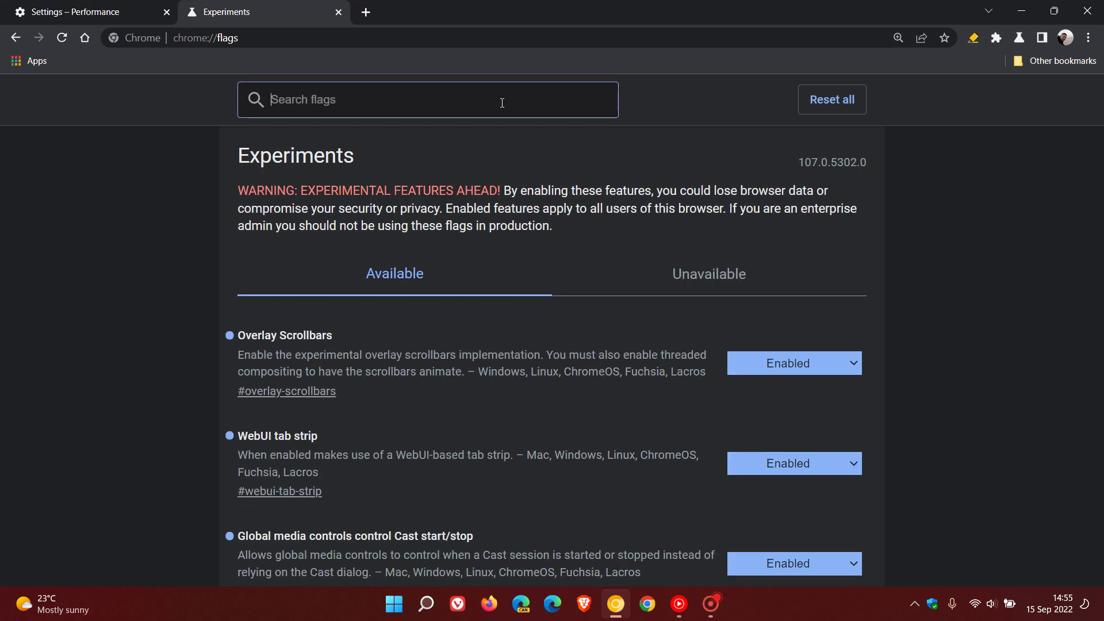
pyautogui.write('batt')
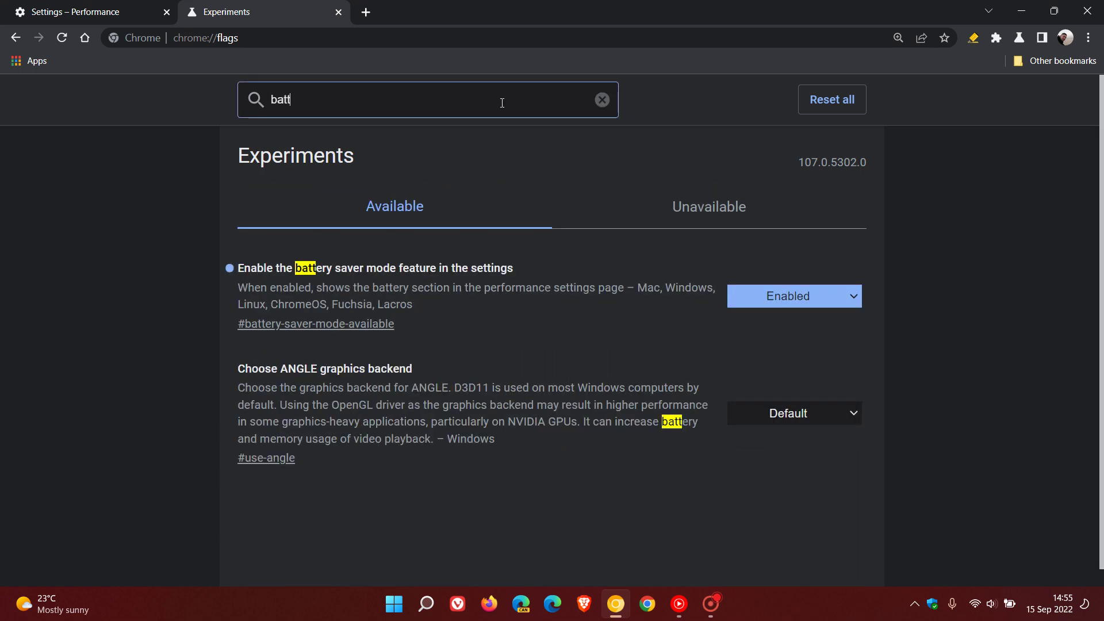
pyautogui.write('ery')
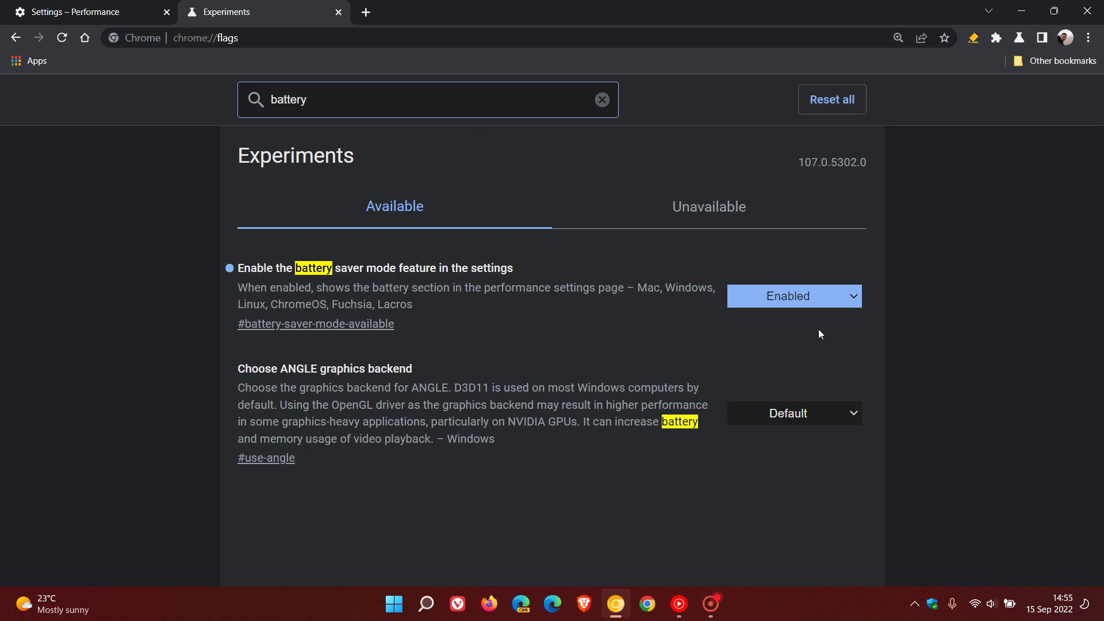
# Review the battery saver mode flag's choices, leaving it set to Enabled.
pyautogui.click(813, 299)
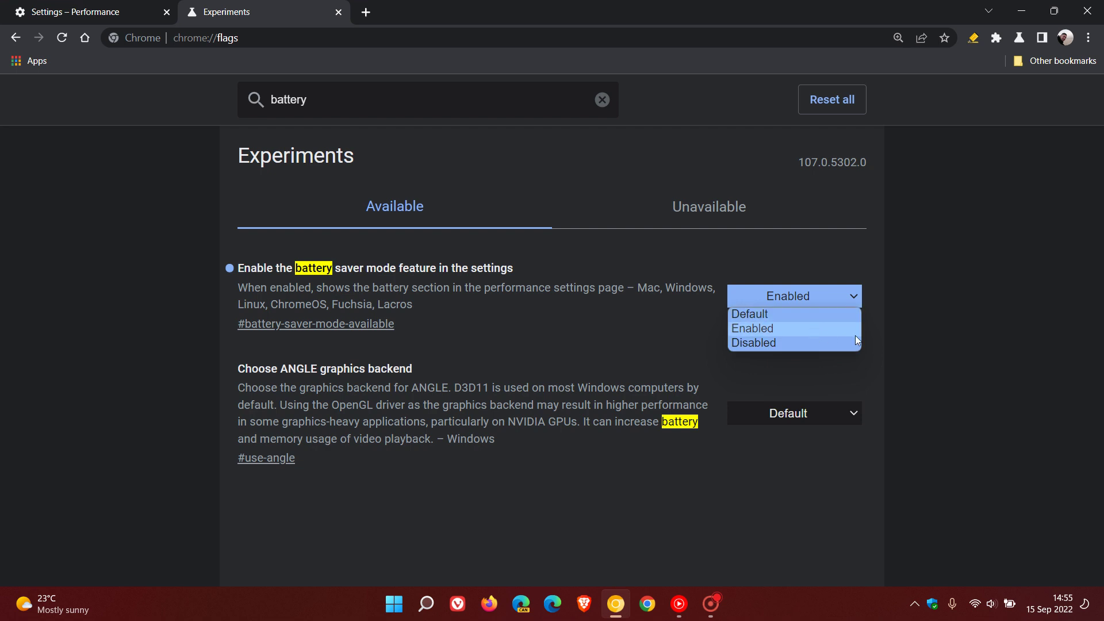
pyautogui.click(966, 344)
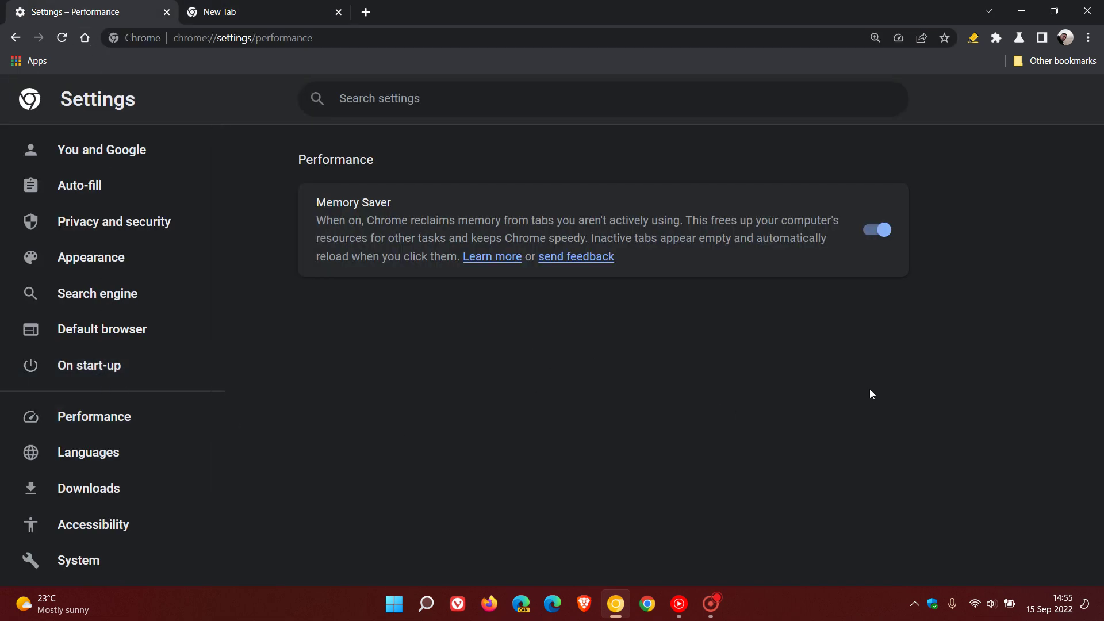
# Show and dismiss the 'Memory saver is on' bubble, then go to the New Tab page.
pyautogui.click(896, 39)
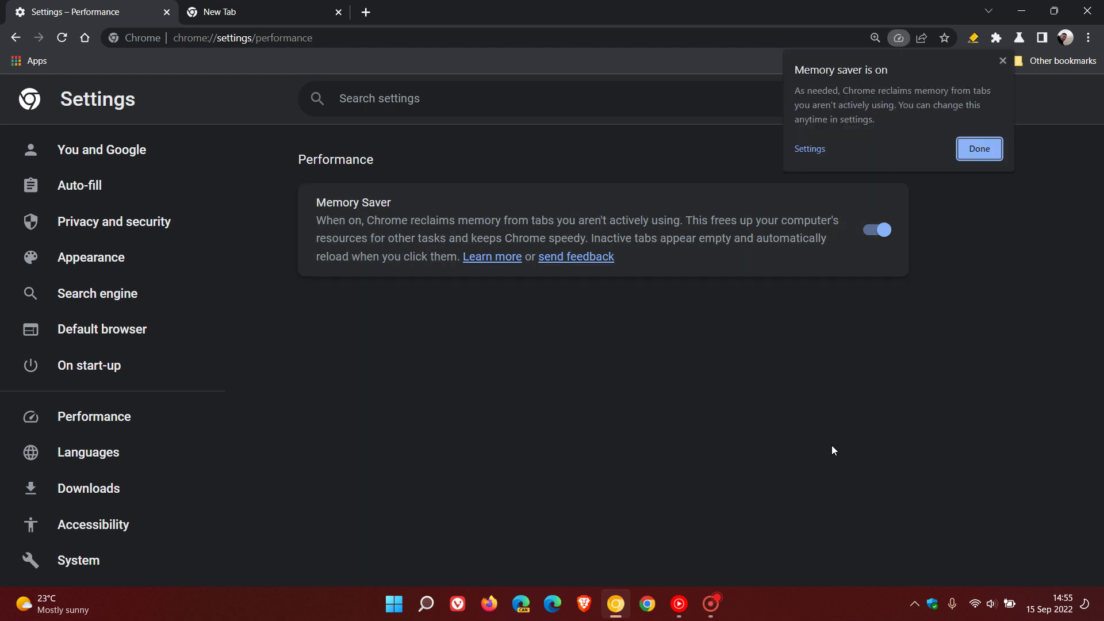
pyautogui.click(801, 433)
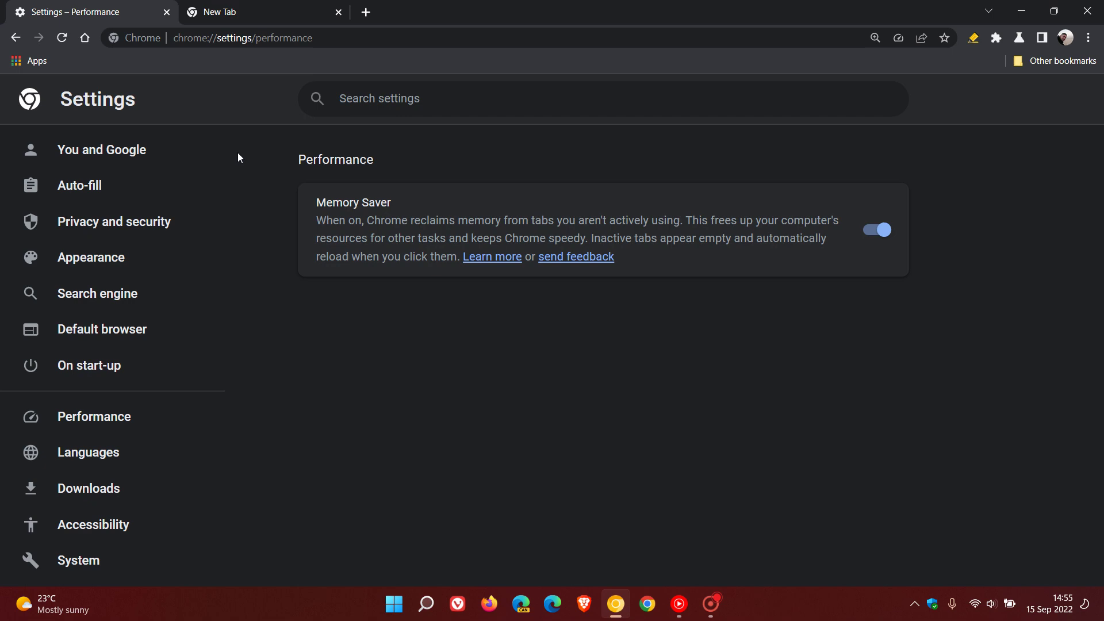
pyautogui.click(270, 11)
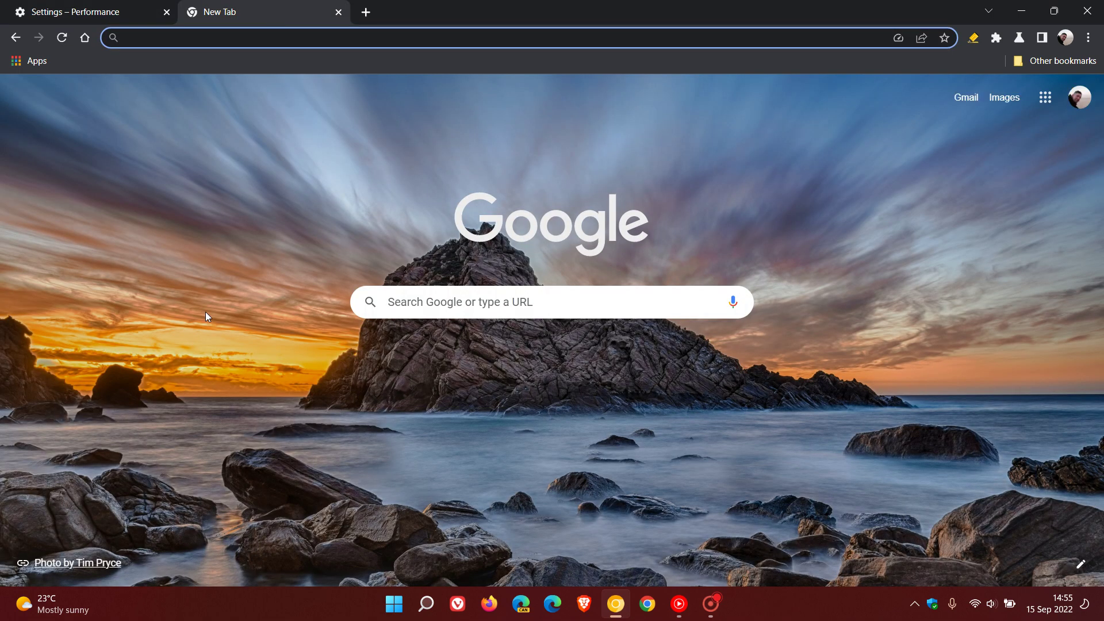